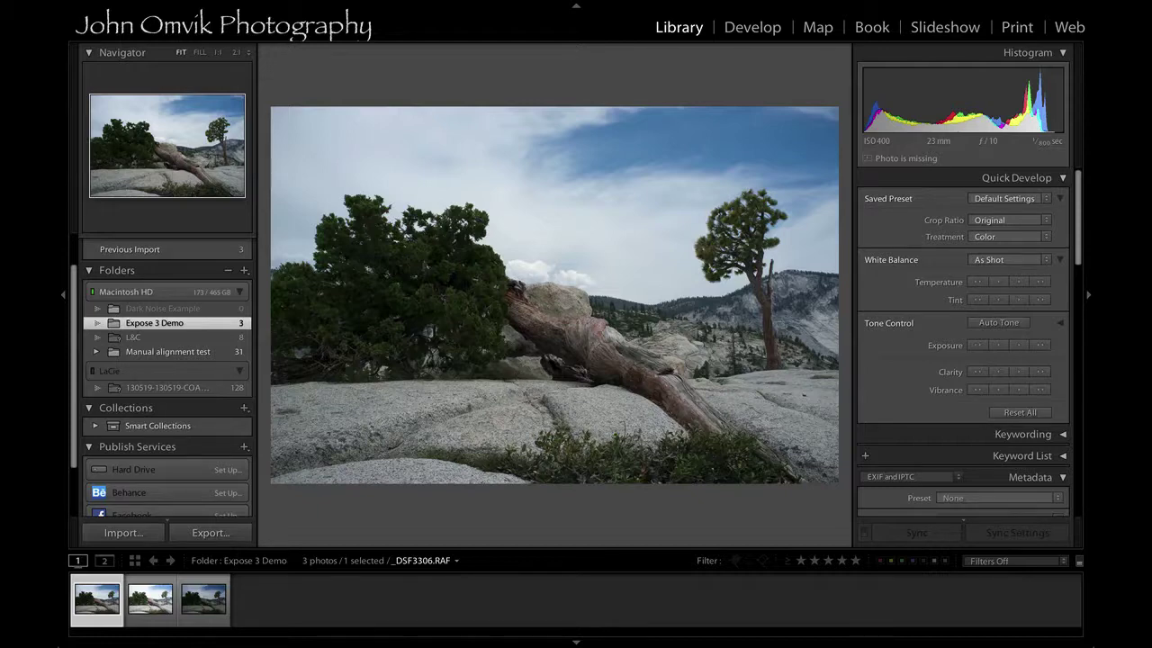
Step: Step through the filmstrip to the darkest bracketed exposure, _DSF3308.RAF
{"action": "key", "text": "Right"}
{"action": "key", "text": "Right"}
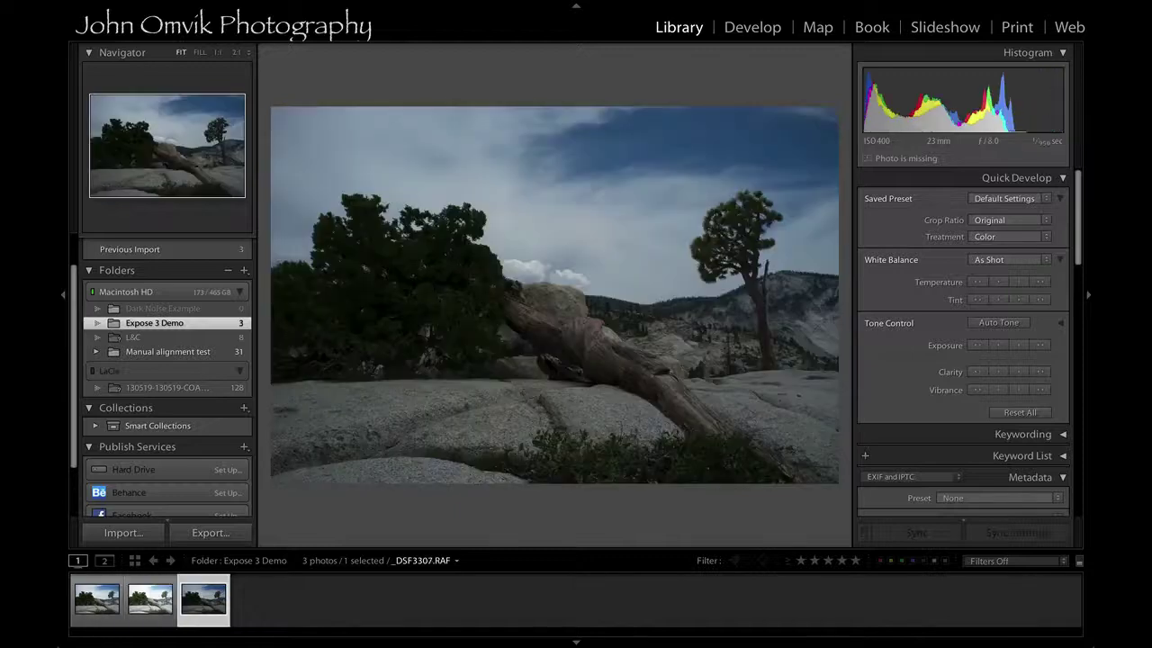
{"action": "key", "text": "Left"}
{"action": "key", "text": "Left"}
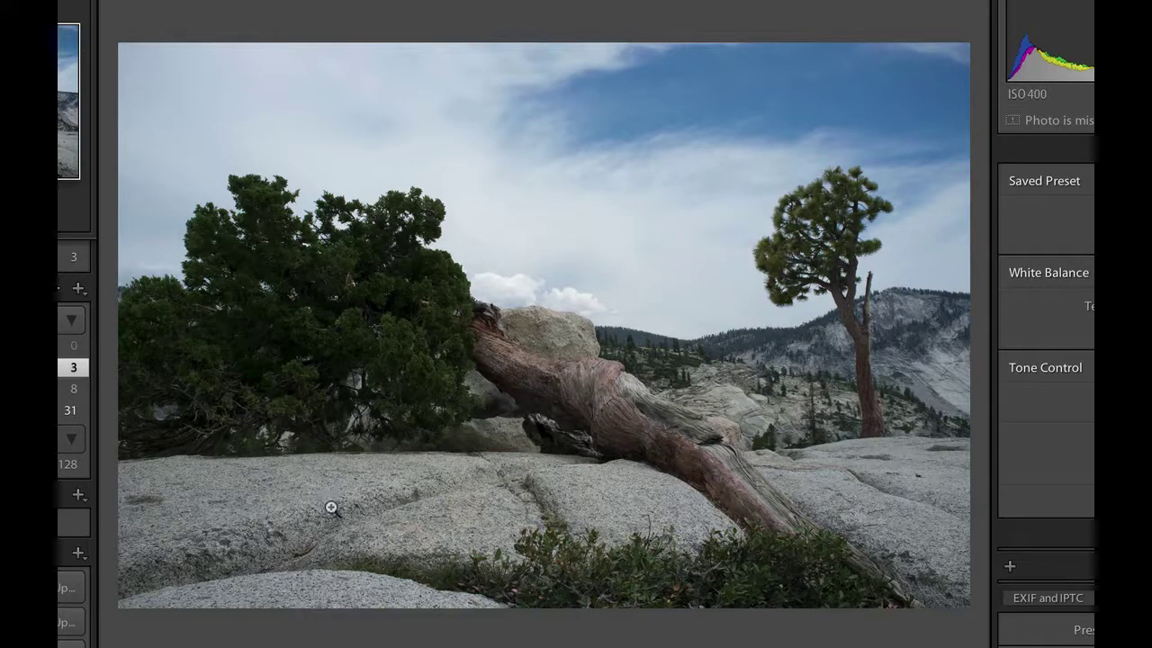
{"action": "key", "text": "ctrl+z"}
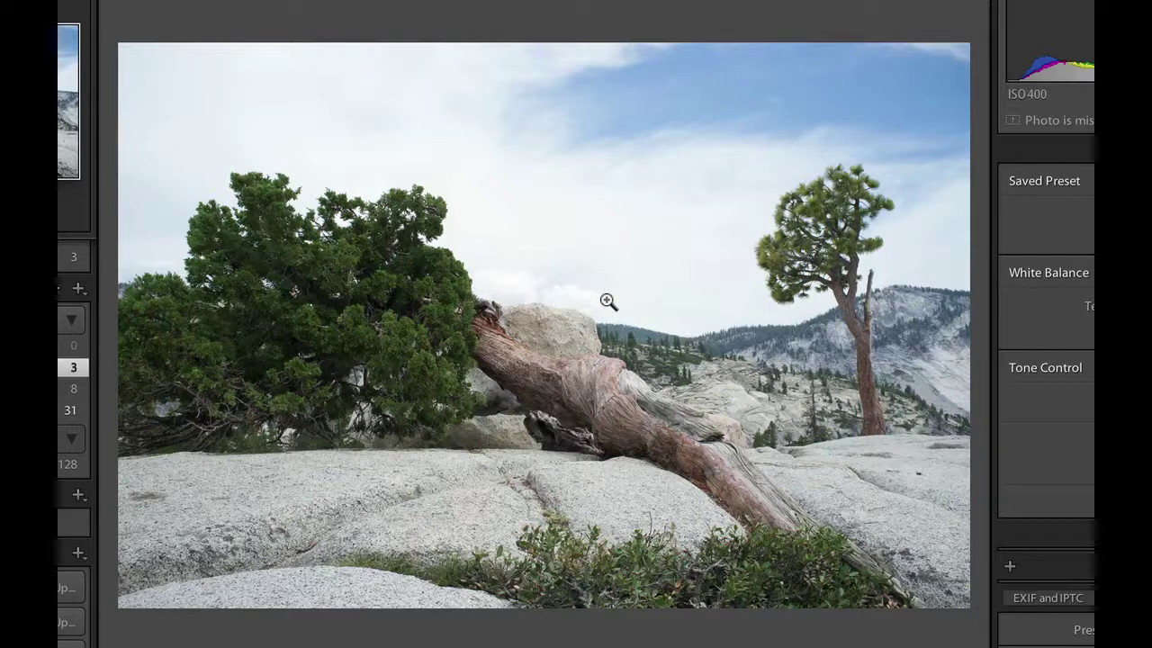
{"action": "key", "text": "Right"}
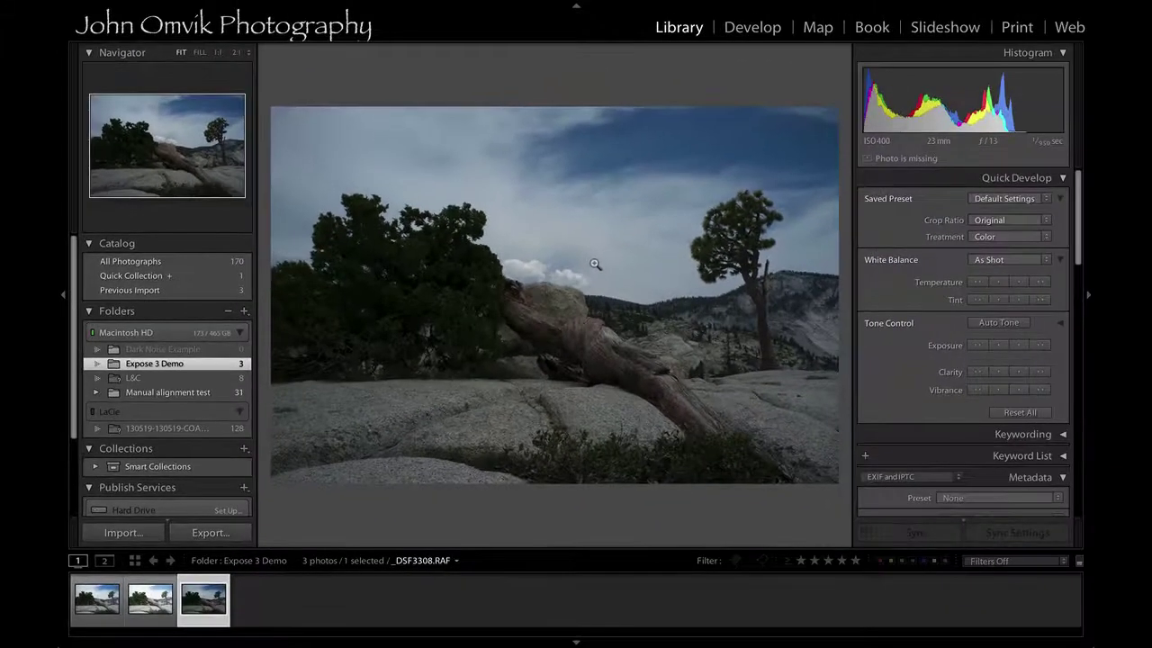
{"action": "right_click", "coordinate": [574, 187]}
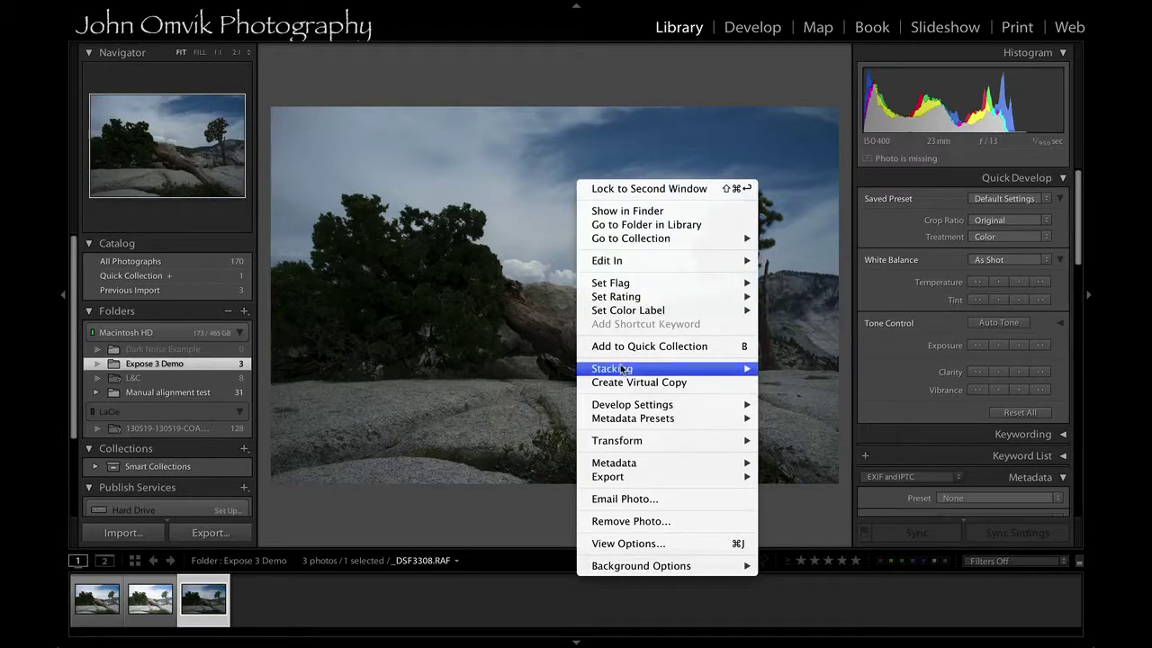
{"action": "mouse_move", "coordinate": [634, 479]}
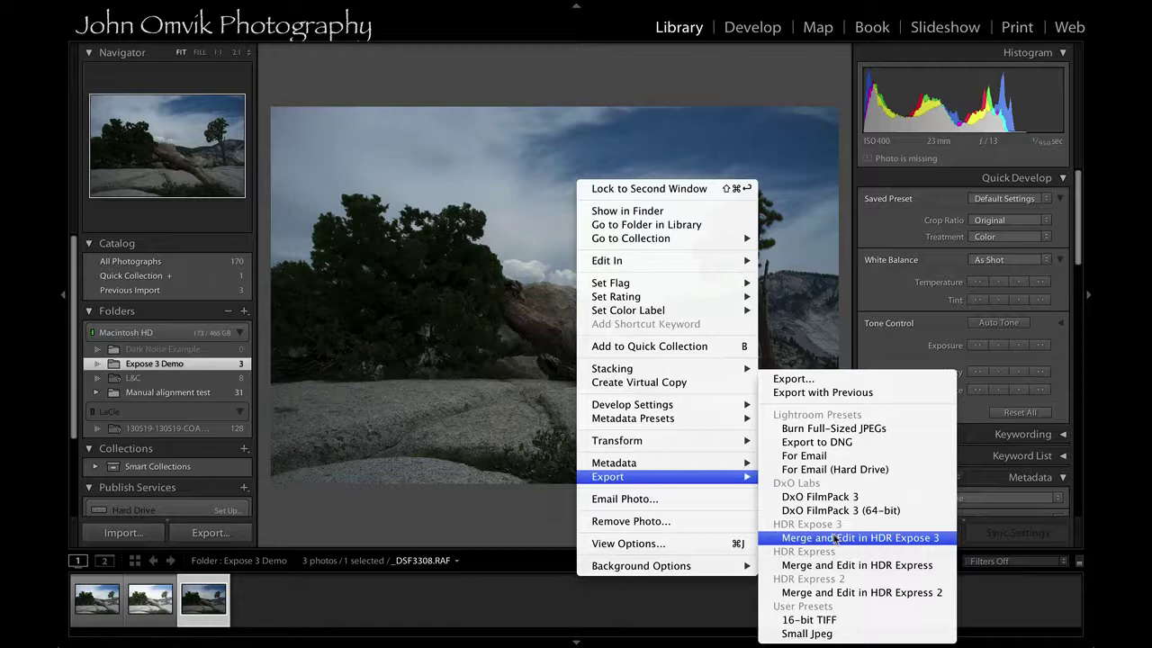
{"action": "left_click", "coordinate": [501, 522]}
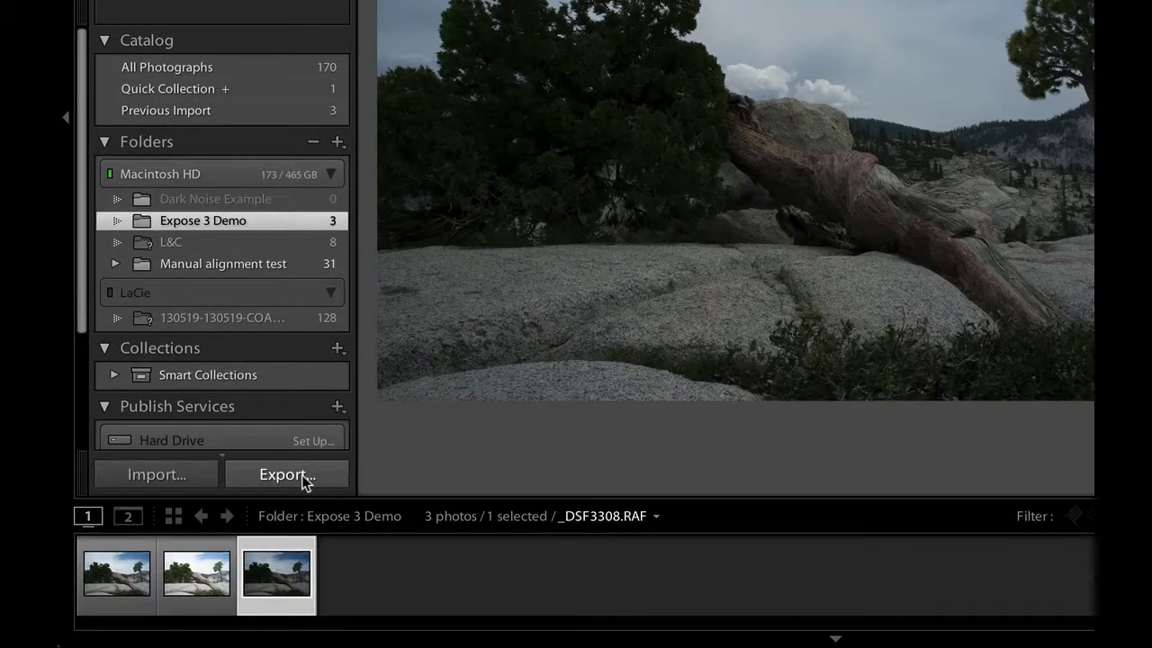
Step: Export the three RAW exposures to HDR Expose 3 using Merge and Edit Original Image(s)
{"action": "left_click", "coordinate": [304, 480]}
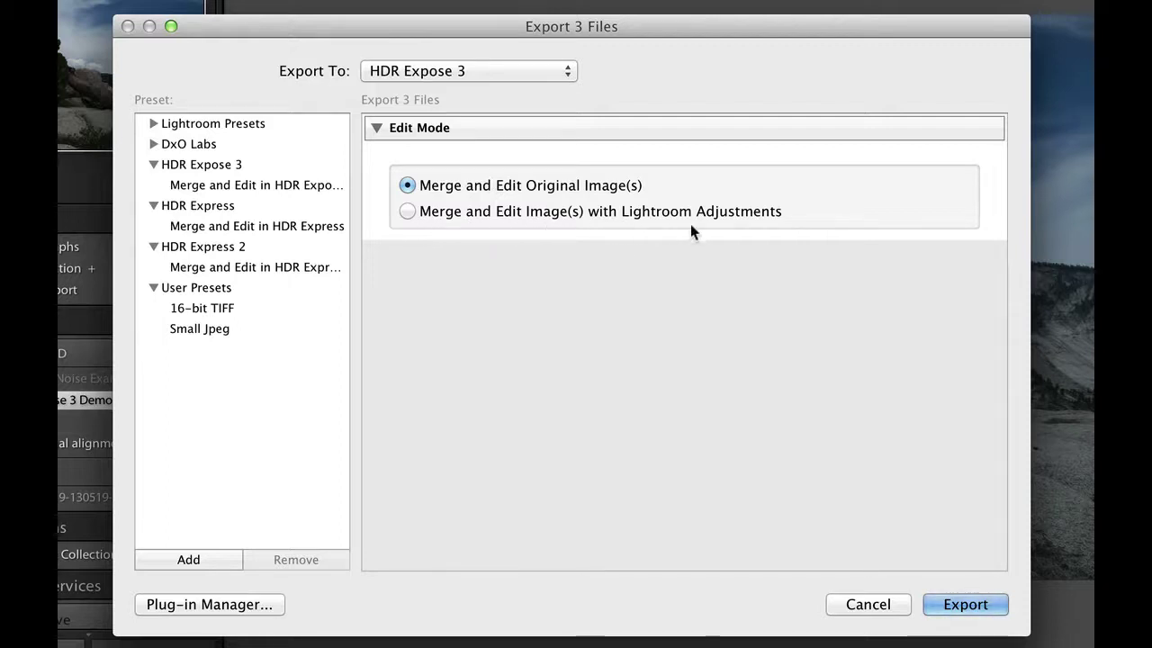
{"action": "left_click", "coordinate": [408, 211]}
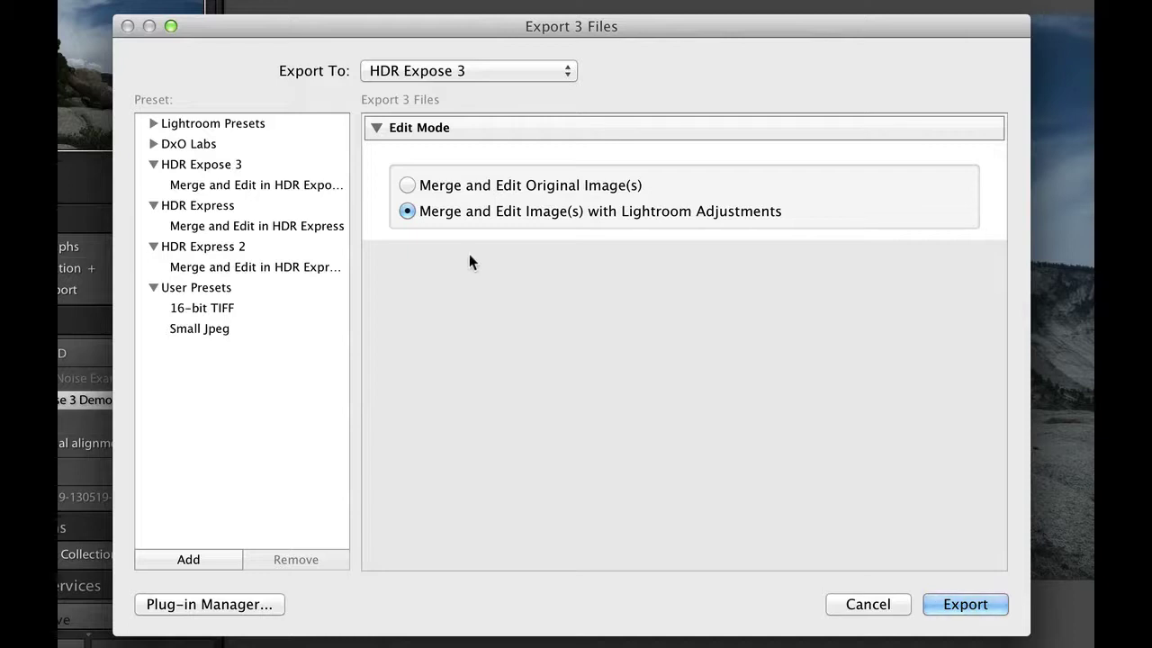
{"action": "left_click", "coordinate": [408, 186]}
{"action": "left_click", "coordinate": [965, 603]}
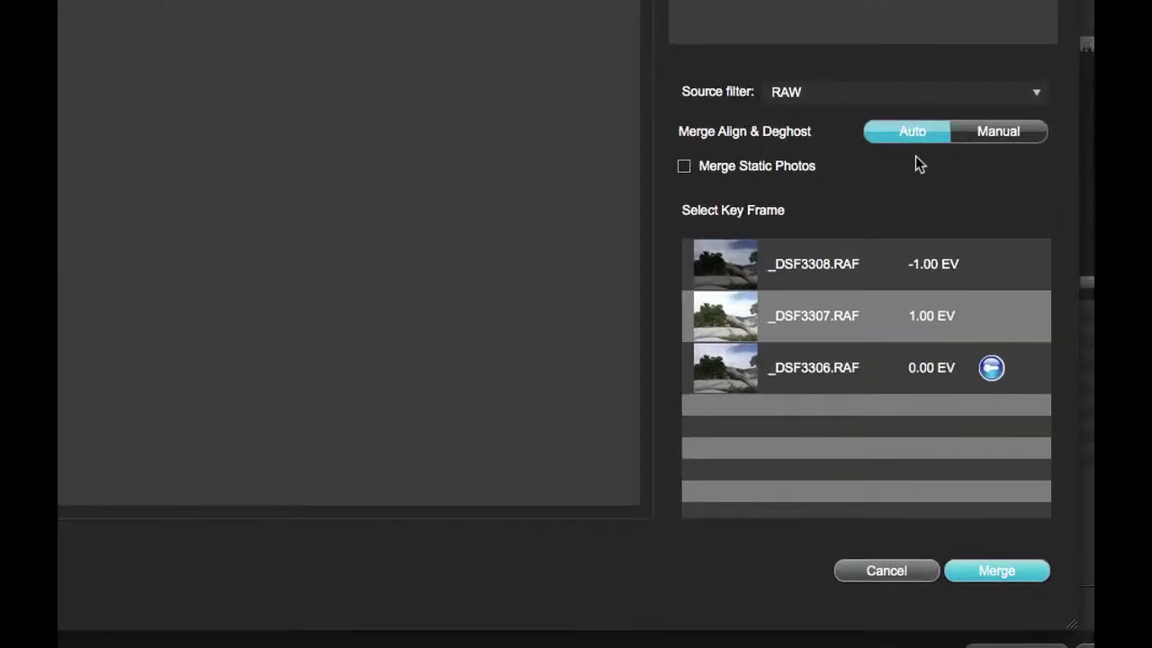
Step: Merge the exposures with Align & Deghost on Auto, then zoom to 1:1 on the left tree
{"action": "left_click", "coordinate": [998, 569]}
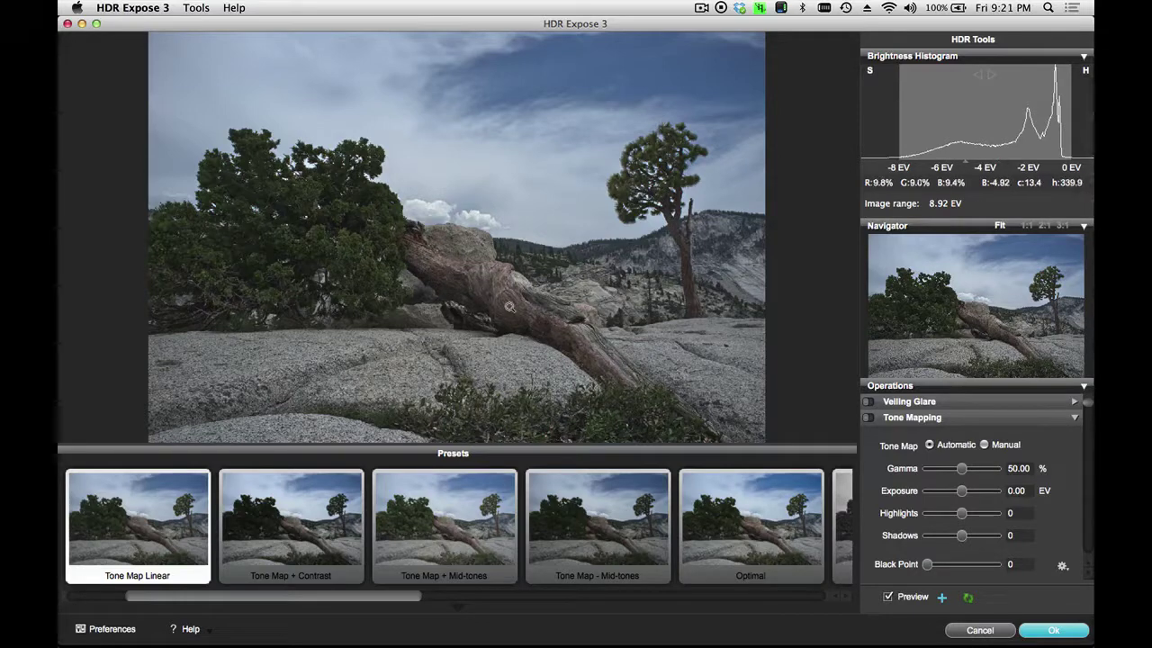
{"action": "left_click", "coordinate": [324, 224]}
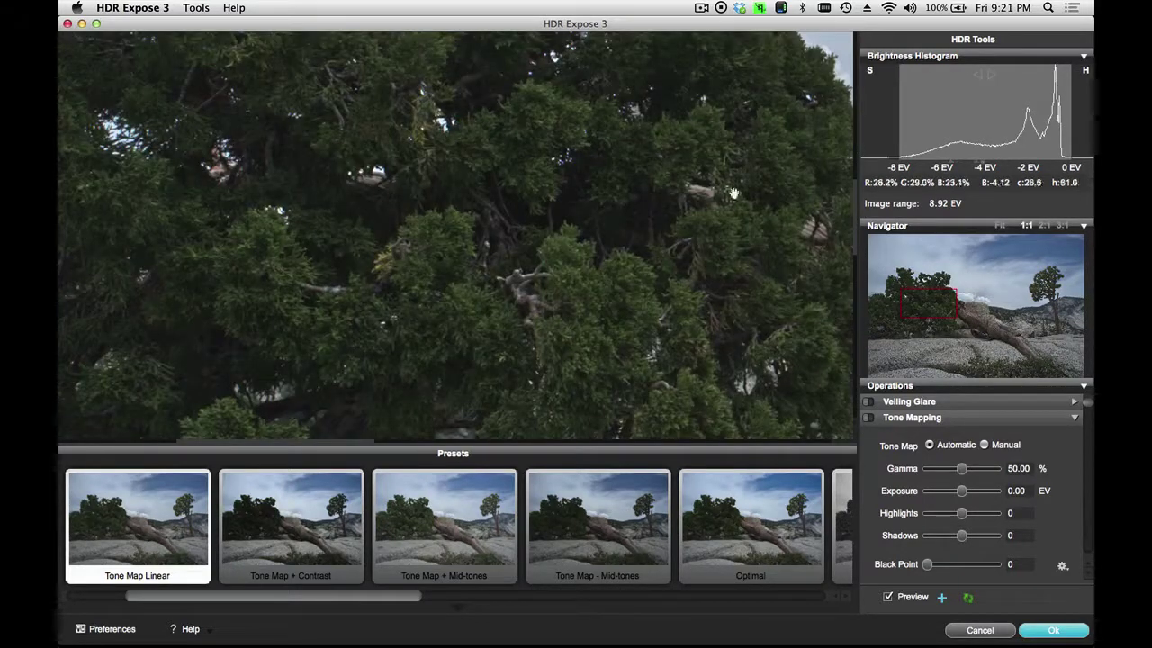
Step: Pan the 1:1 view onto the rock and log, then return to Fit view
{"action": "left_click_drag", "start_coordinate": [933, 299], "coordinate": [988, 322]}
{"action": "left_click", "coordinate": [700, 286]}
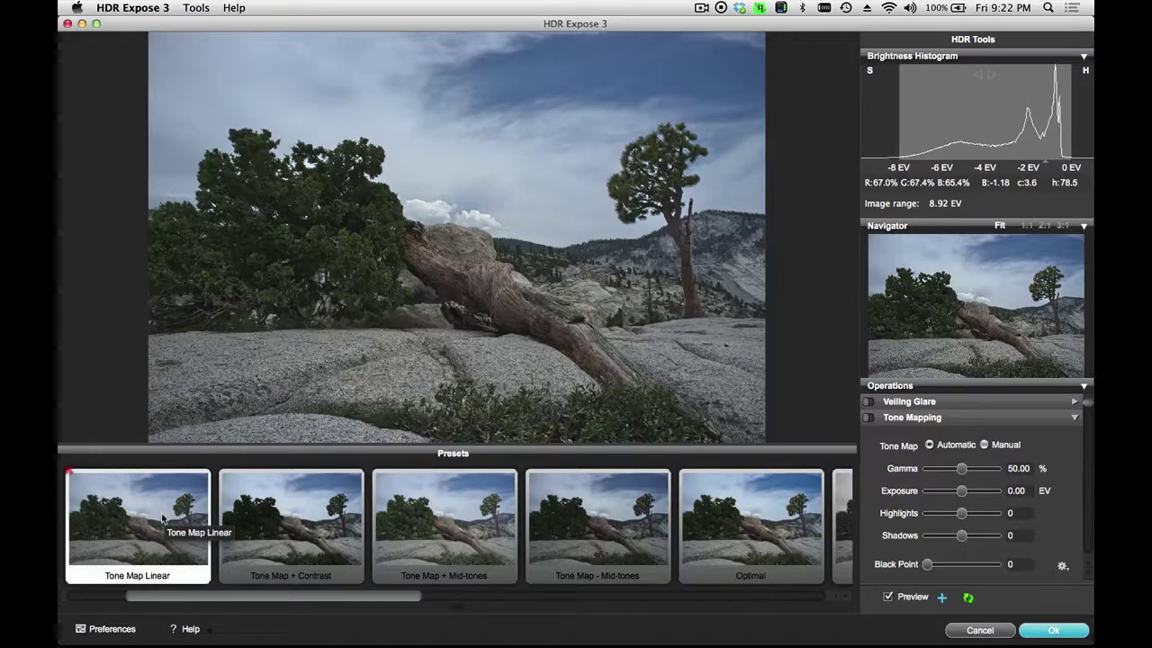
Step: Try the Optimal preset, then apply the + Contrast B/W preset
{"action": "left_click", "coordinate": [756, 531]}
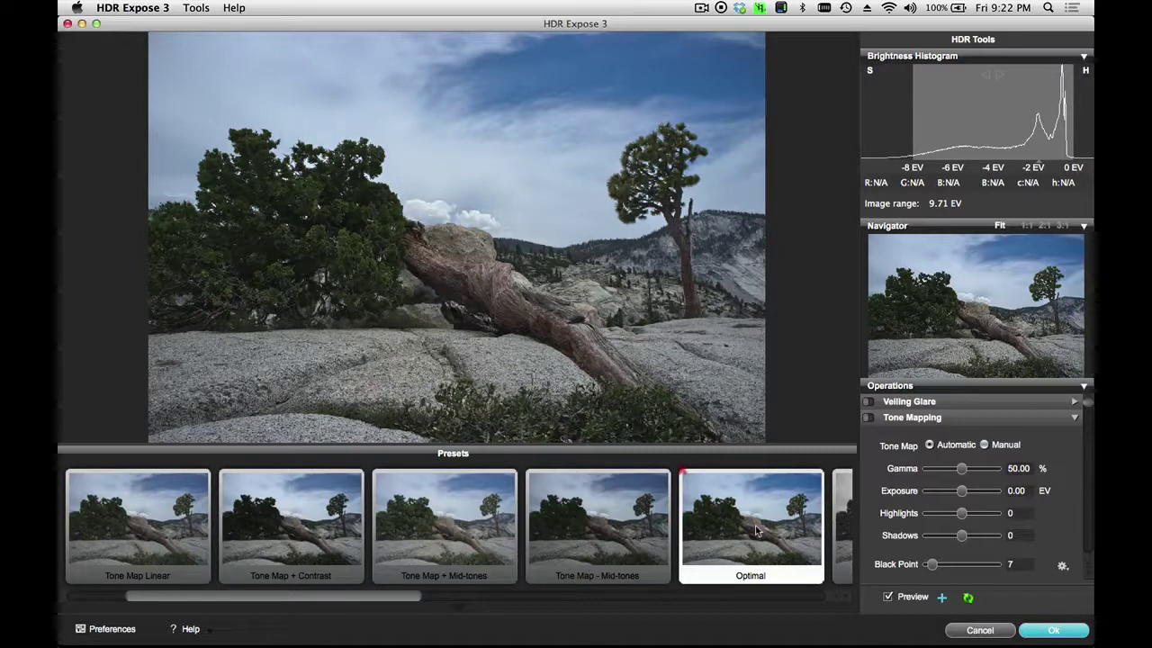
{"action": "scroll", "coordinate": [756, 530], "scroll_direction": "right", "scroll_amount": 3}
{"action": "scroll", "coordinate": [756, 530], "scroll_direction": "right", "scroll_amount": 5}
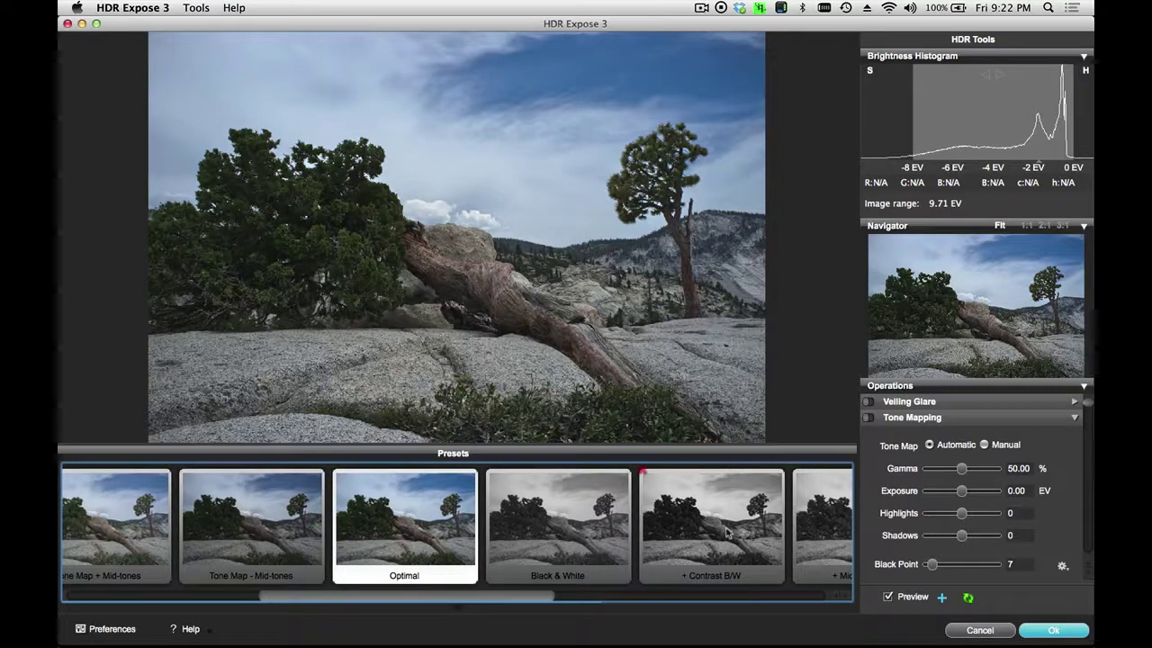
{"action": "left_click", "coordinate": [731, 533]}
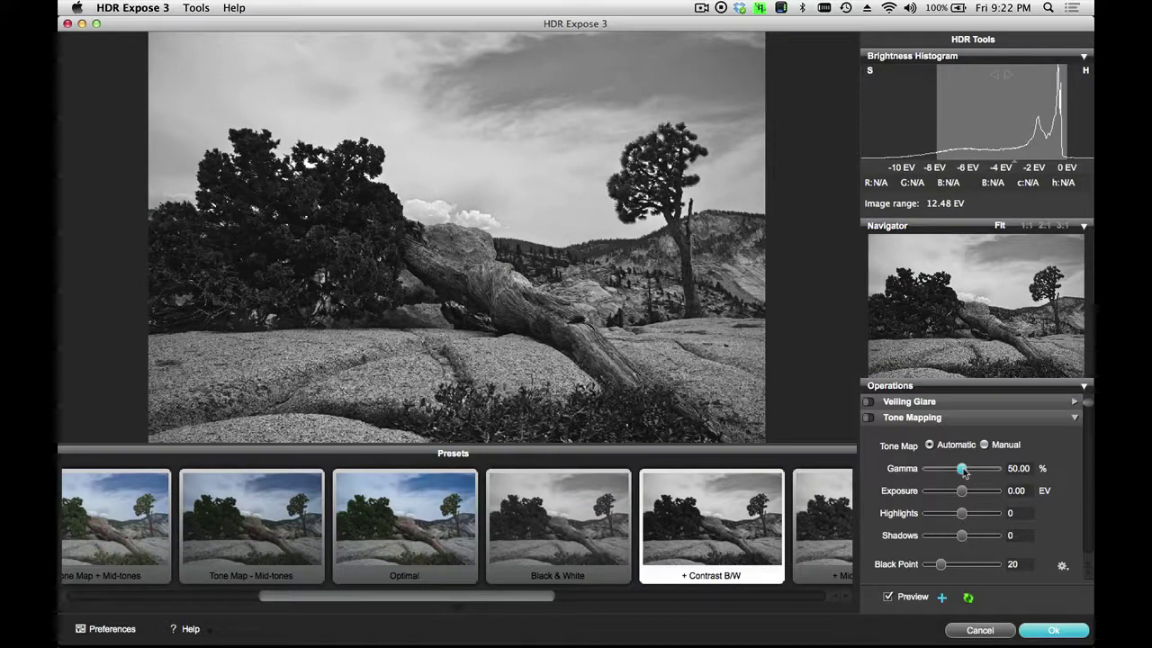
Step: Set Gamma to 67 and Highlights to -8 in Tone Mapping, then confirm with Ok
{"action": "left_click_drag", "start_coordinate": [963, 473], "coordinate": [974, 472]}
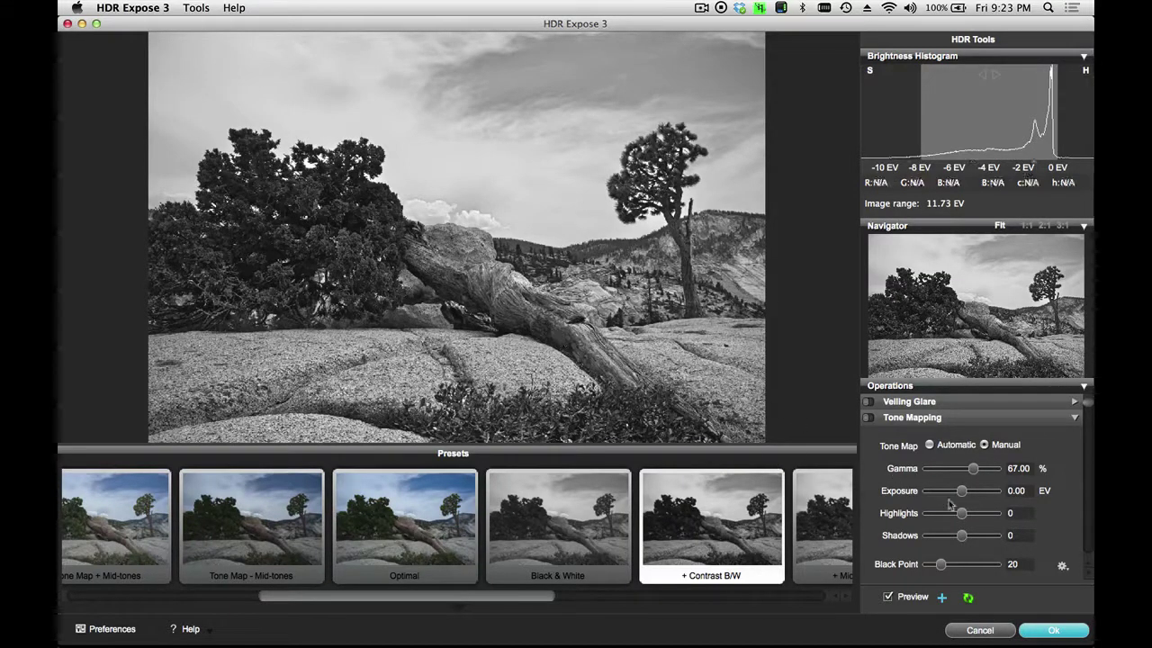
{"action": "left_click_drag", "start_coordinate": [960, 517], "coordinate": [958, 516]}
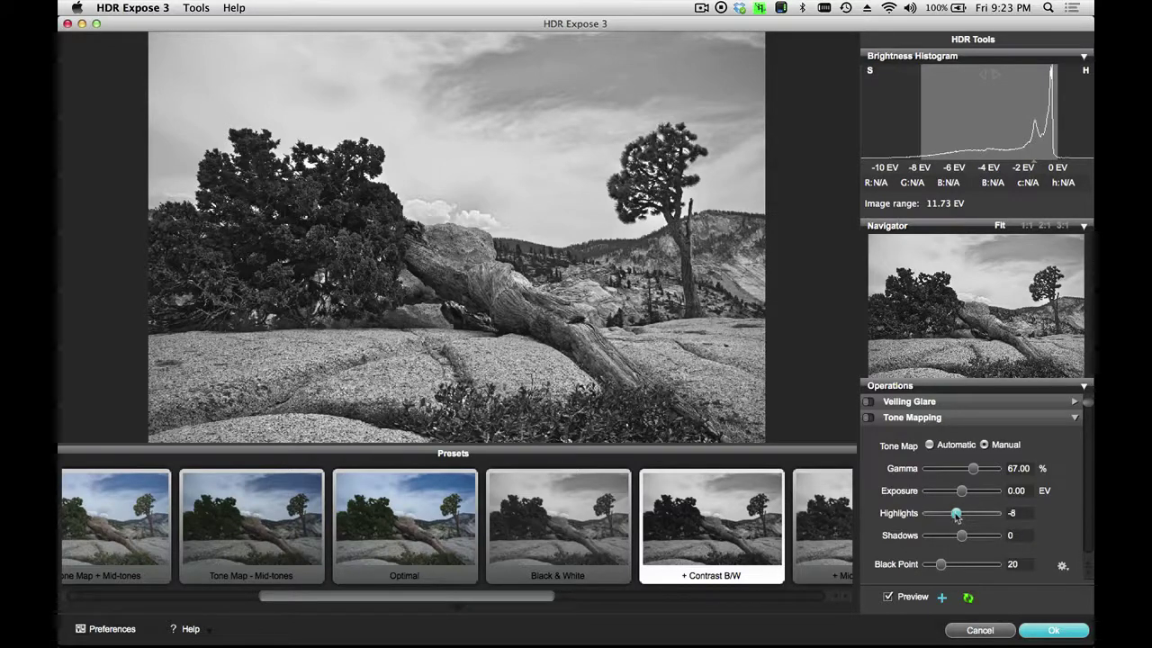
{"action": "scroll", "coordinate": [956, 514], "scroll_direction": "down", "scroll_amount": 3}
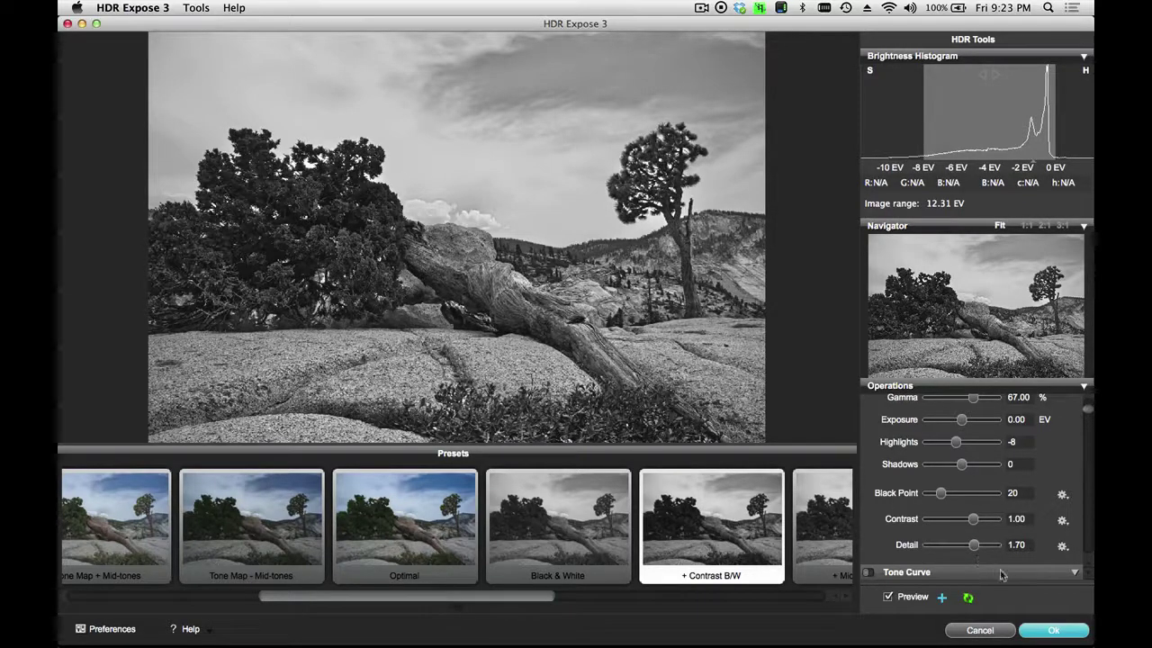
{"action": "left_click", "coordinate": [1053, 630]}
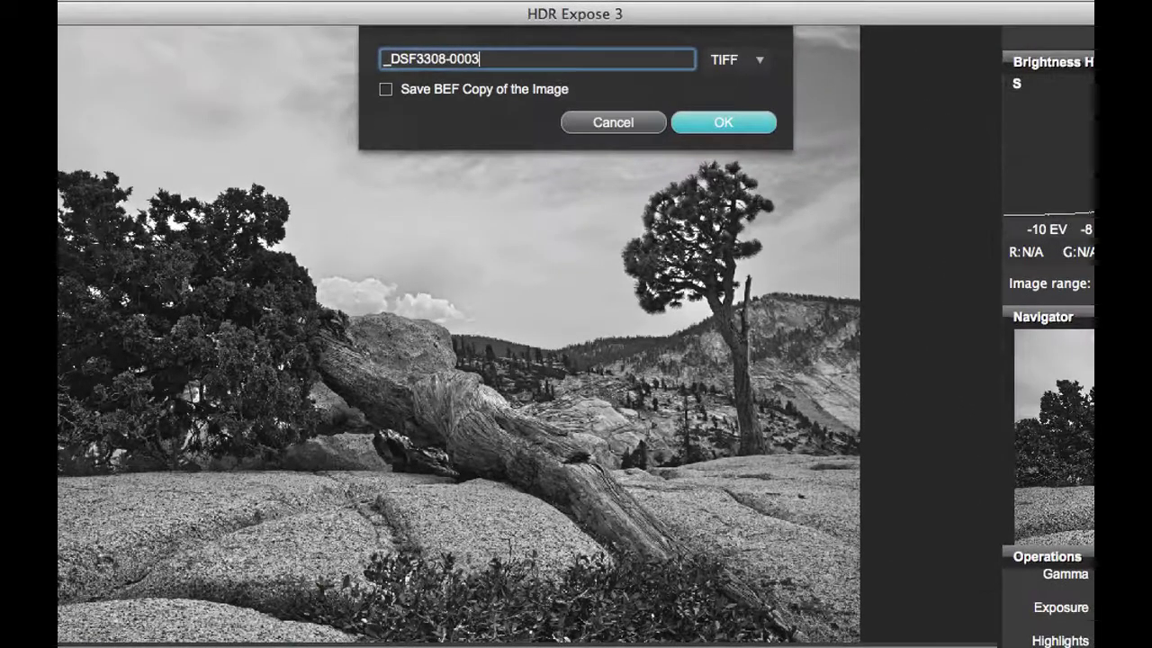
Step: Save the image as TIFF _DSF3308-0003, keeping the default name and format
{"action": "left_click", "coordinate": [542, 63]}
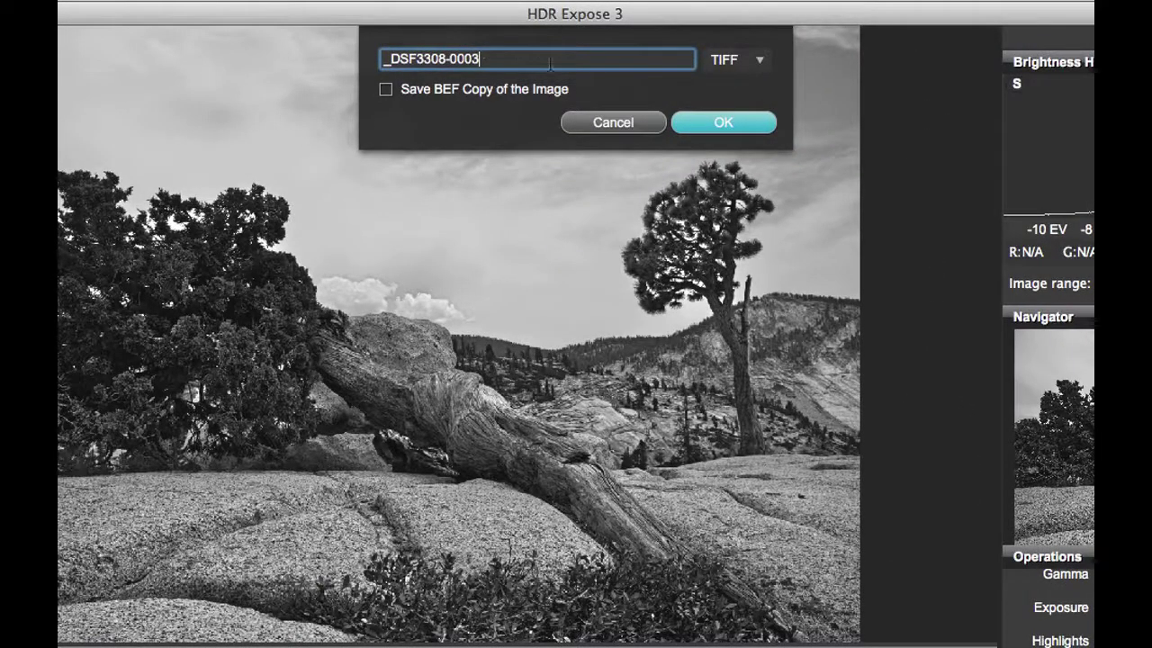
{"action": "left_click", "coordinate": [756, 57]}
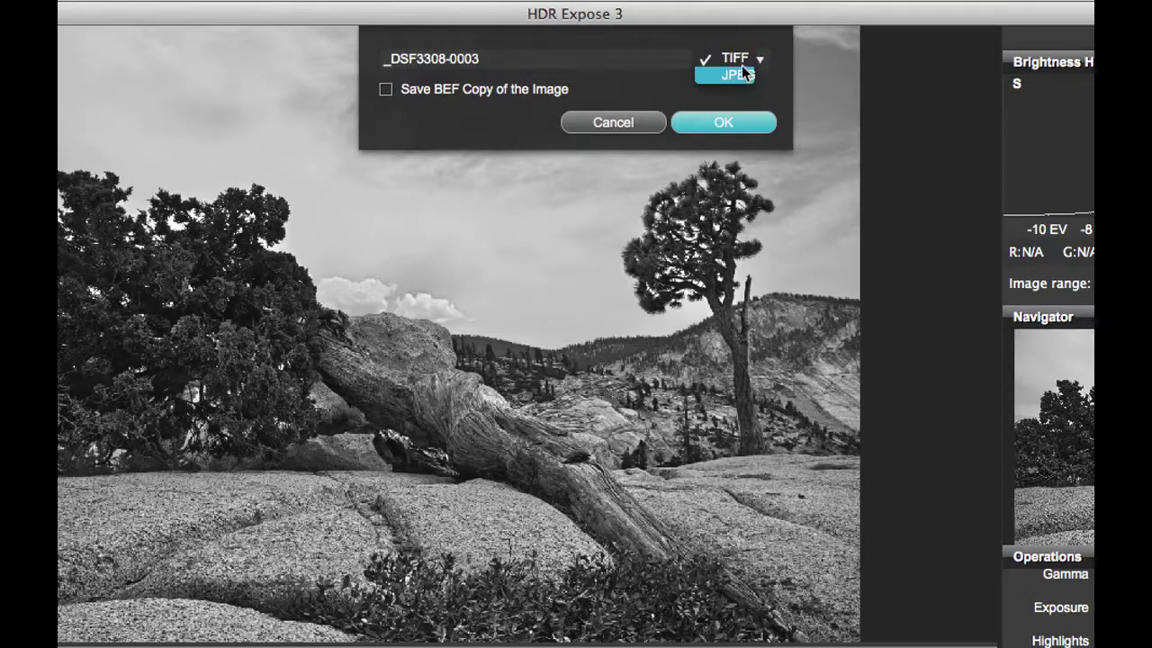
{"action": "key", "text": "Escape"}
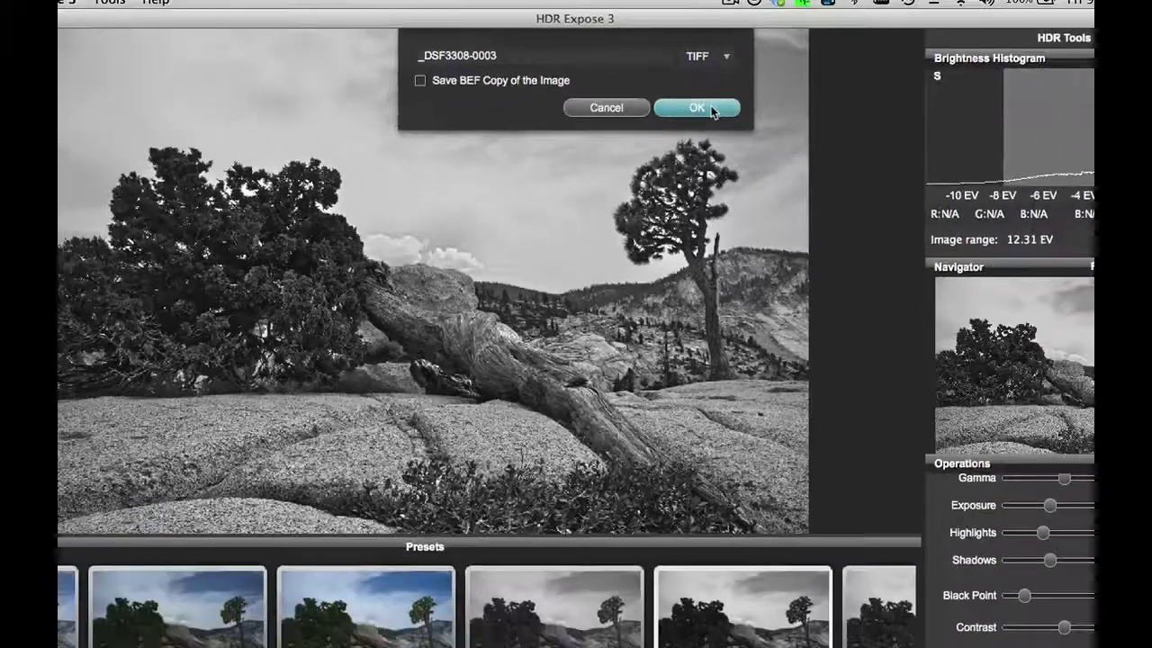
{"action": "left_click", "coordinate": [710, 109]}
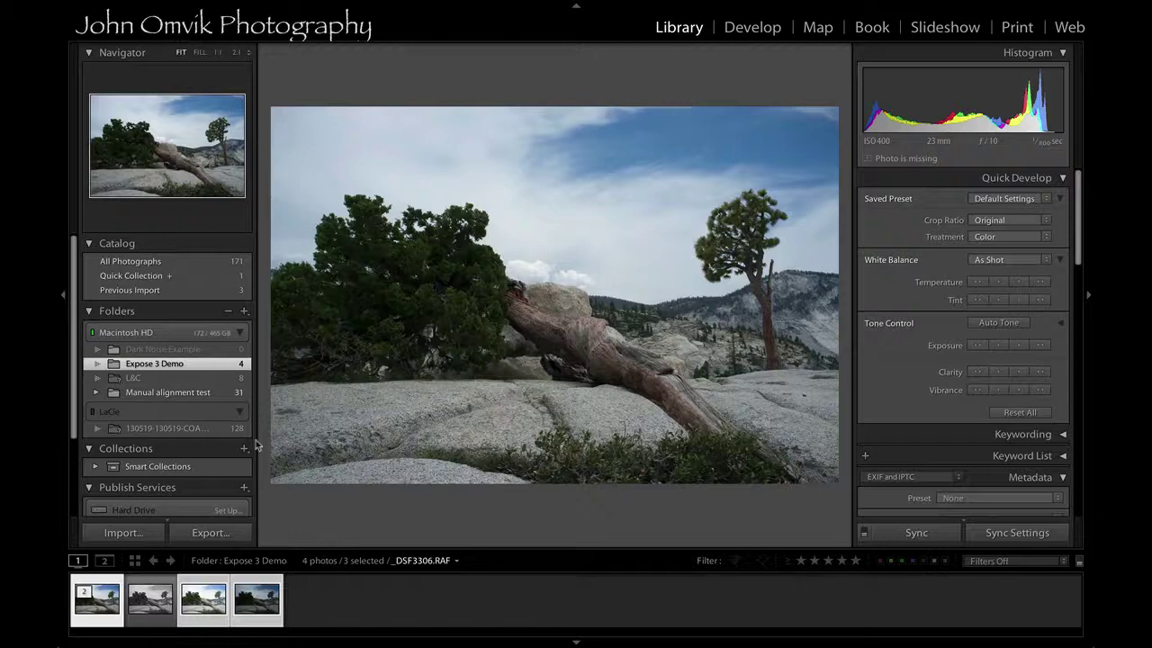
Step: Open _DSF3308-0003.tif in Develop and apply the Old Post Card user preset
{"action": "left_click", "coordinate": [154, 608]}
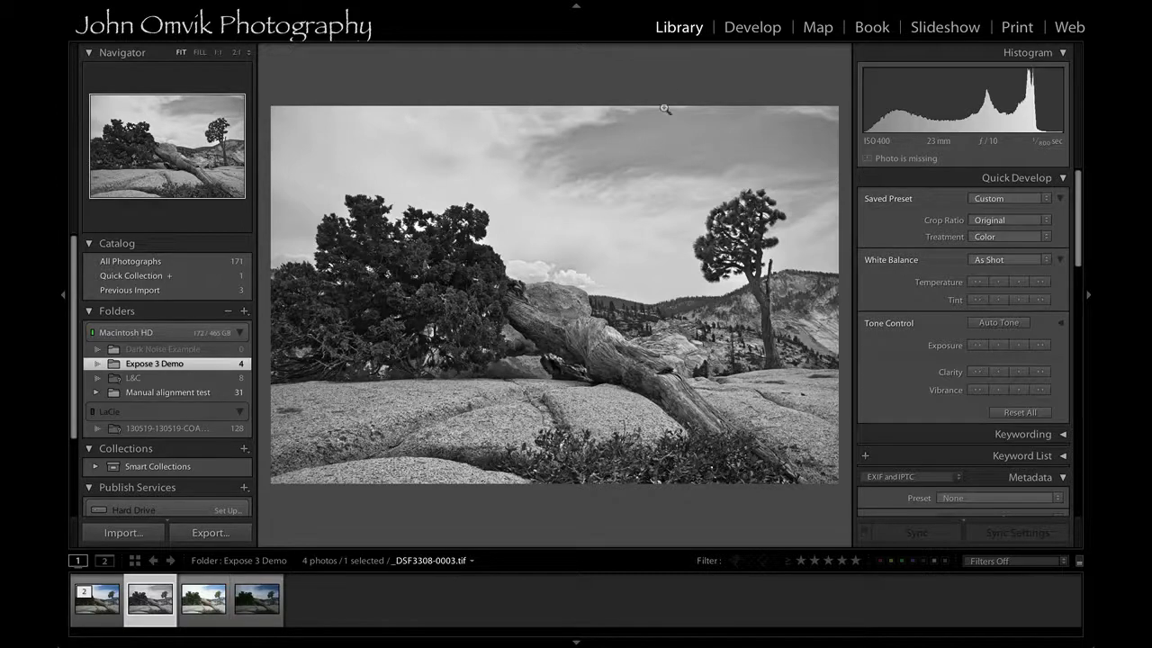
{"action": "left_click", "coordinate": [744, 25]}
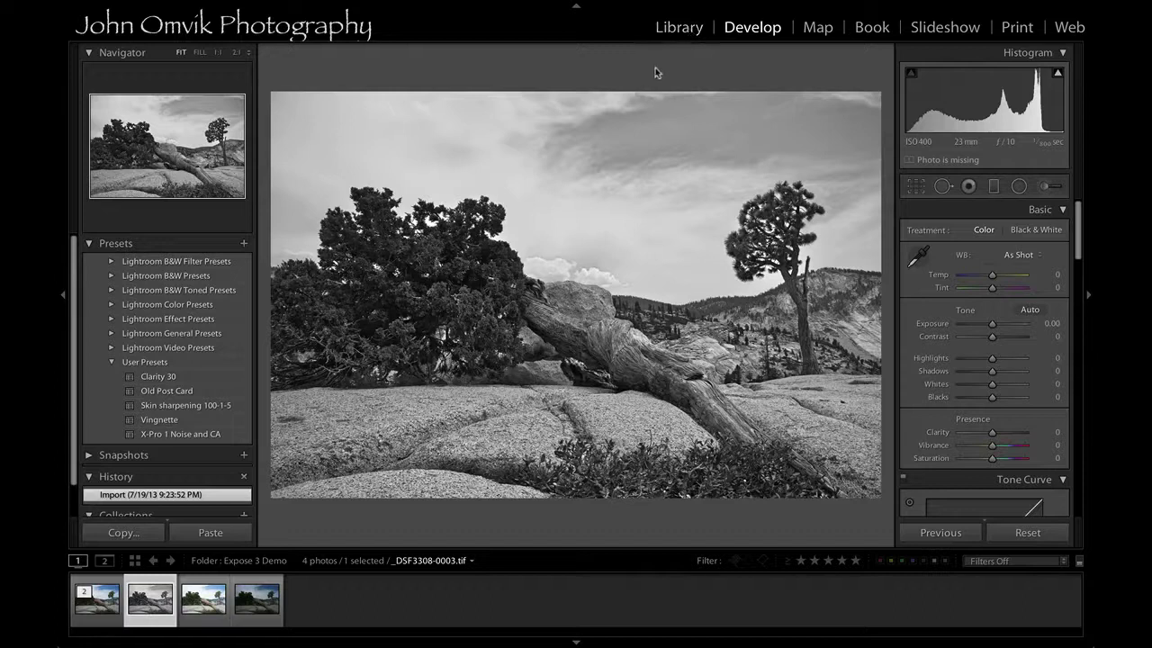
{"action": "left_click", "coordinate": [173, 390]}
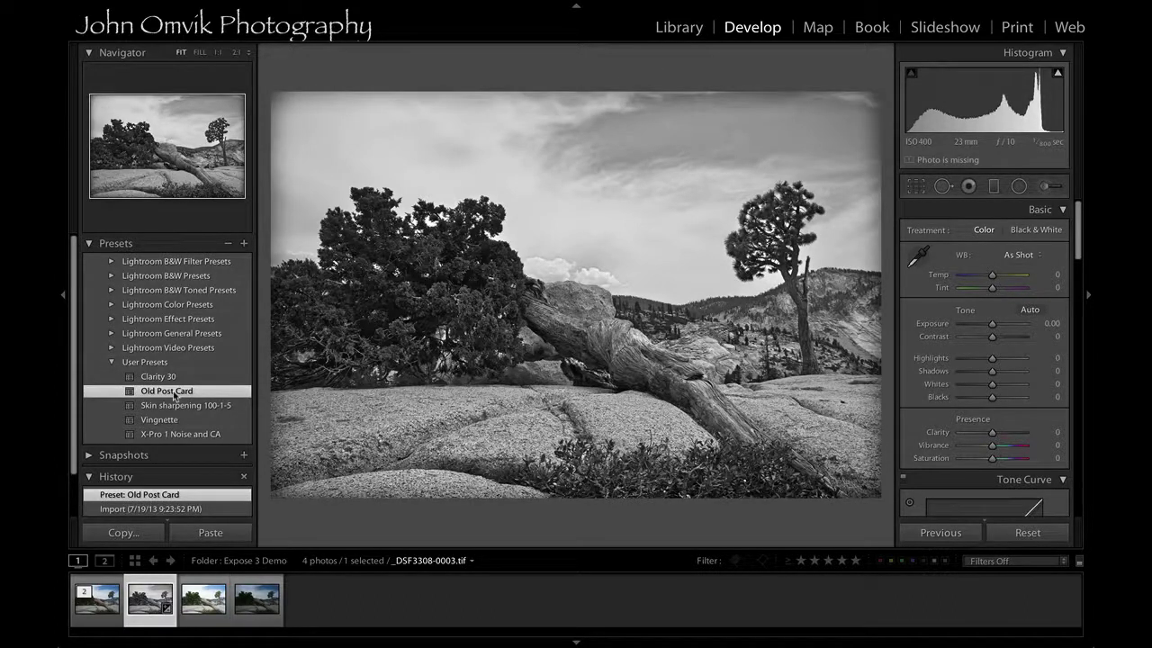